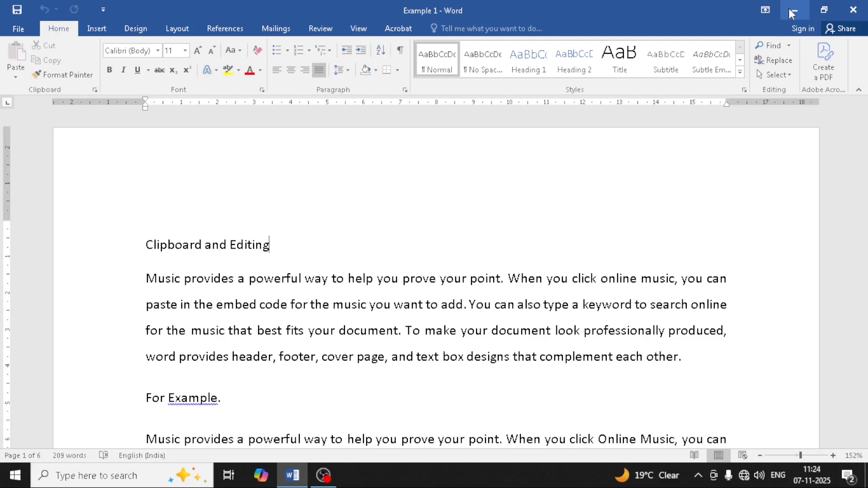
# Cut the "Clipboard and Editing" heading and paste it on a new line directly below the first Music paragraph
pyautogui.click(125, 252)
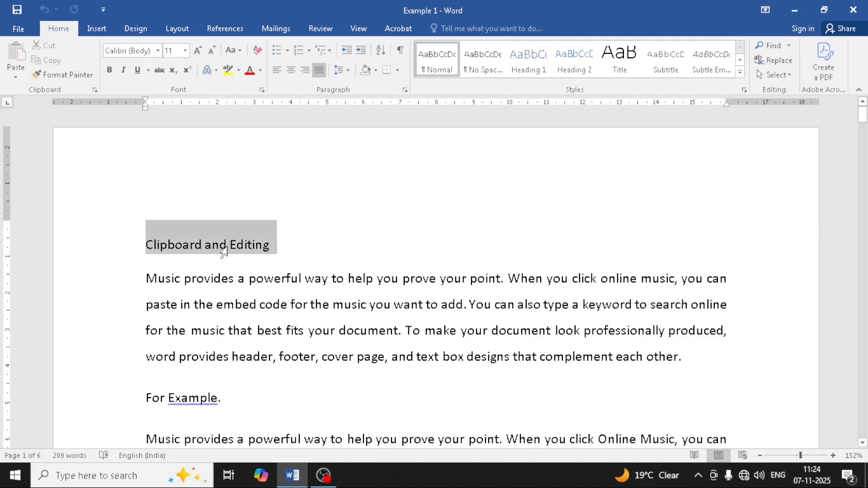
pyautogui.click(317, 248)
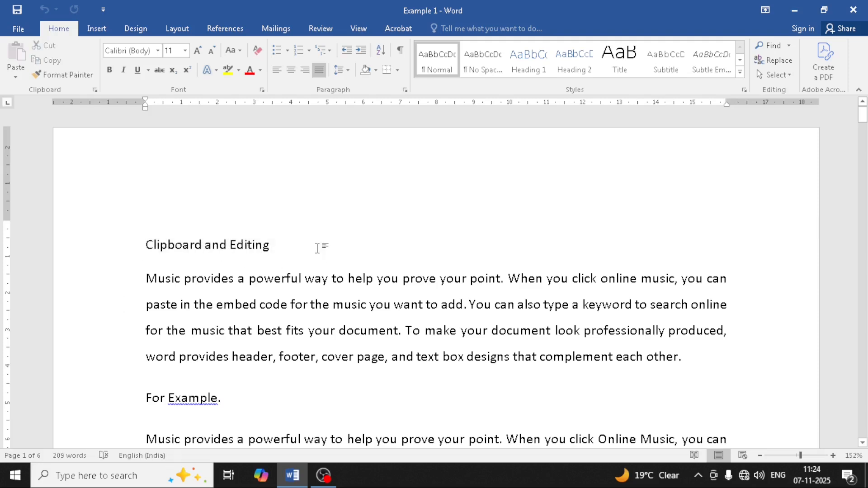
pyautogui.moveTo(317, 248); pyautogui.dragTo(141, 246)
pyautogui.hotkey('ctrl', 'c')
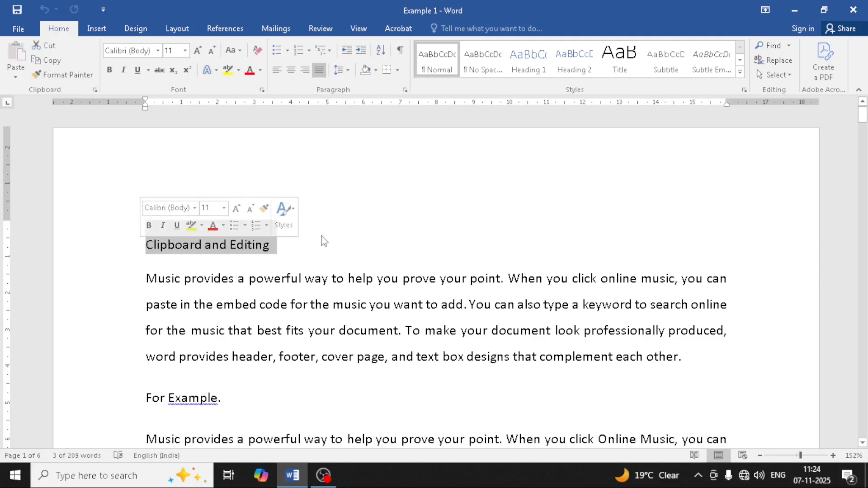
pyautogui.click(48, 50)
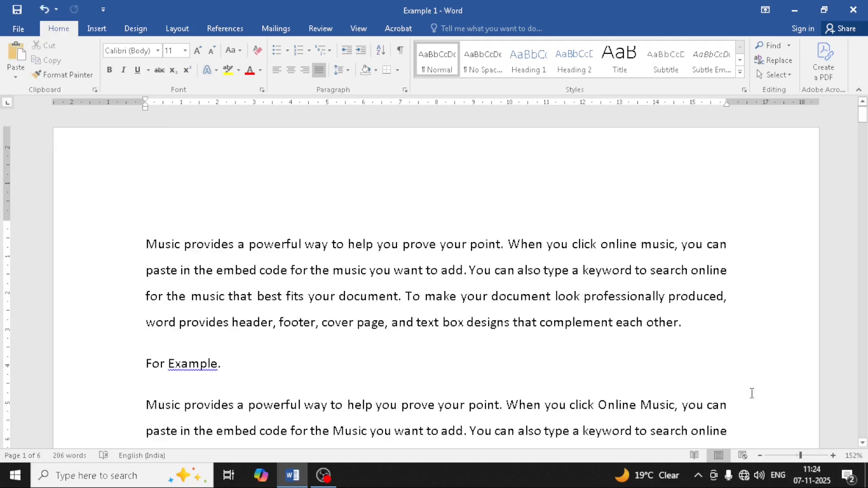
pyautogui.click(687, 324)
pyautogui.press('Return')
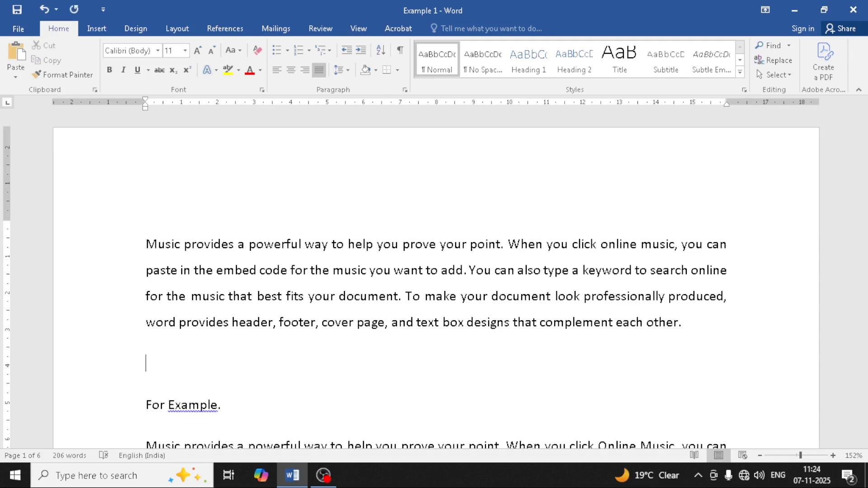
pyautogui.hotkey('ctrl', 'v')
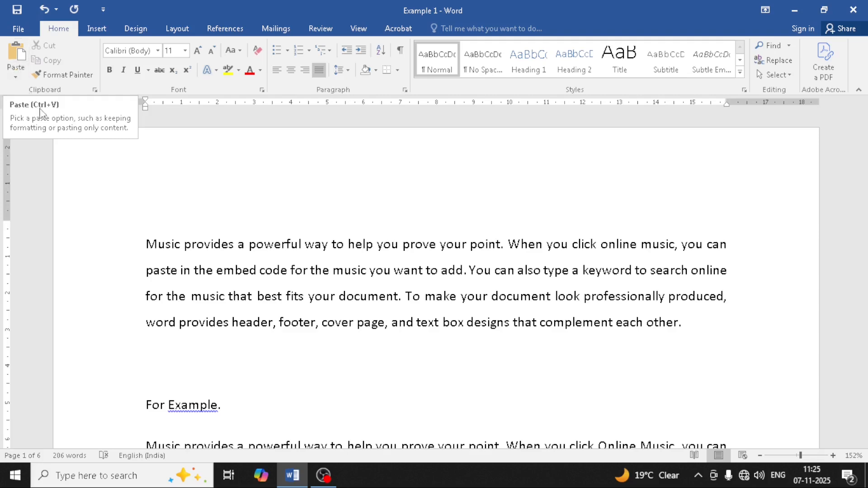
pyautogui.click(15, 56)
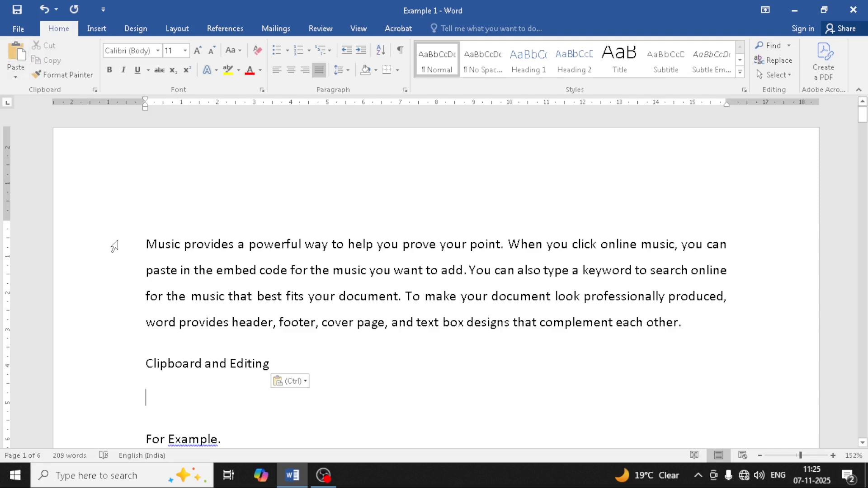
# Copy the first Music paragraph and paste it on the empty line below the "Clipboard and Editing" heading
pyautogui.moveTo(117, 249); pyautogui.dragTo(128, 338)
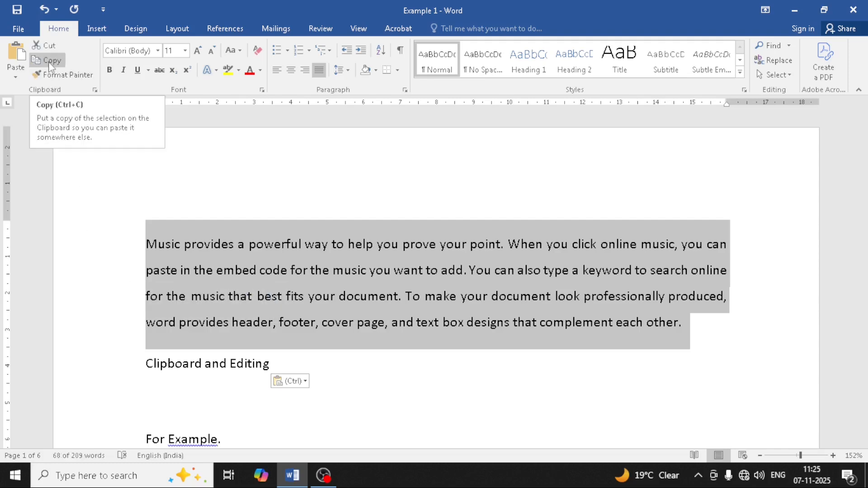
pyautogui.hotkey('ctrl', 'c')
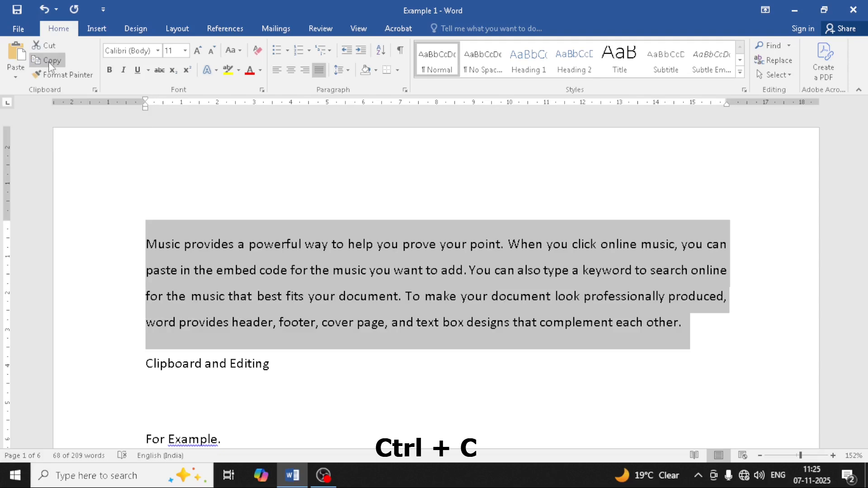
pyautogui.click(155, 393)
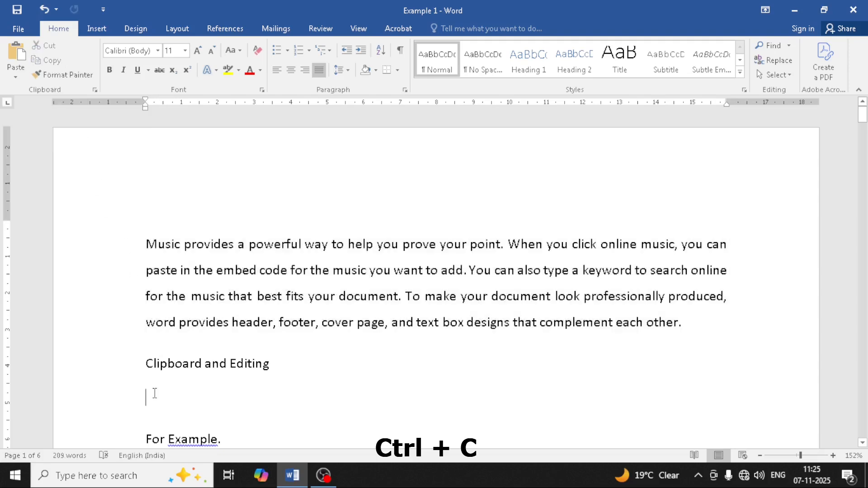
pyautogui.hotkey('ctrl', 'v')
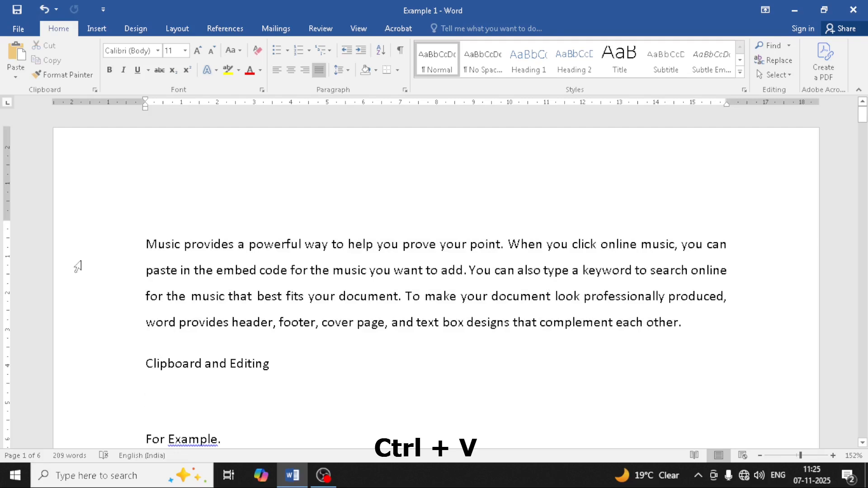
pyautogui.click(16, 53)
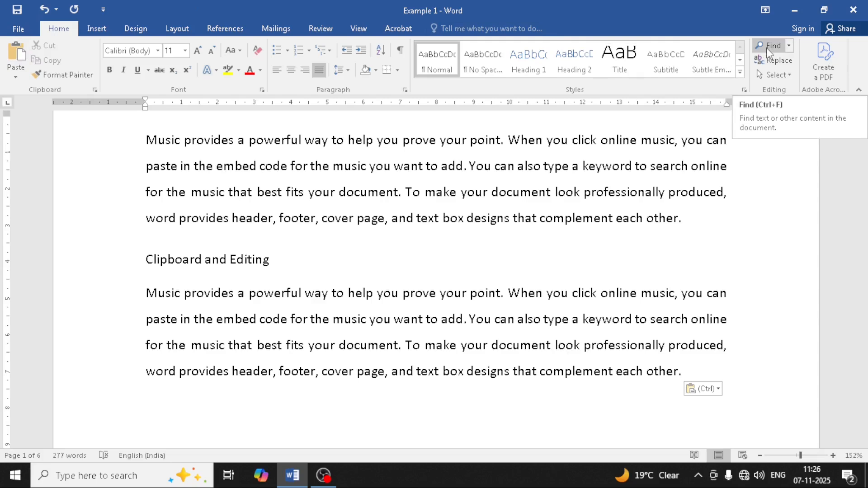
# Search the document for the word "Music"
pyautogui.scroll(3, 595, 268)
pyautogui.scroll(-3, 595, 268)
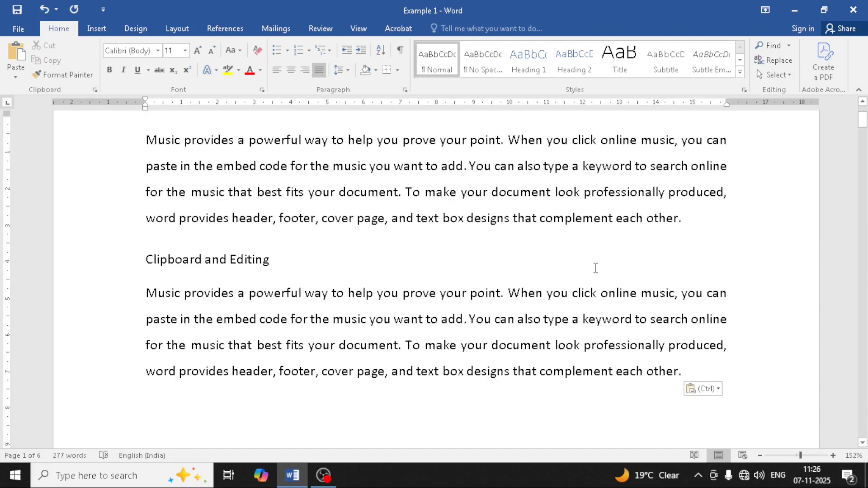
pyautogui.scroll(2, 596, 268)
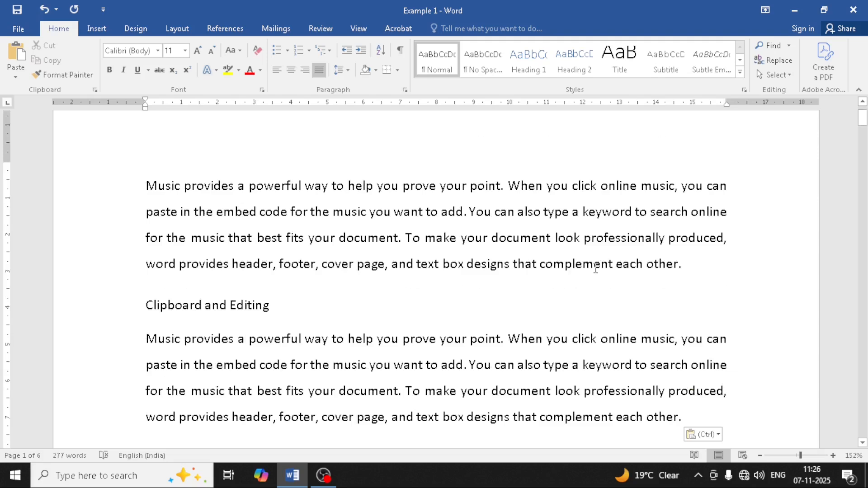
pyautogui.click(769, 45)
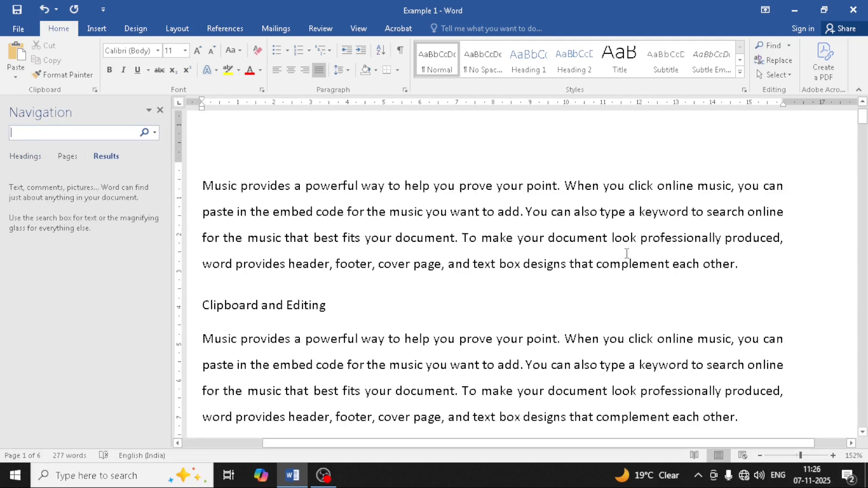
pyautogui.write('Mu')
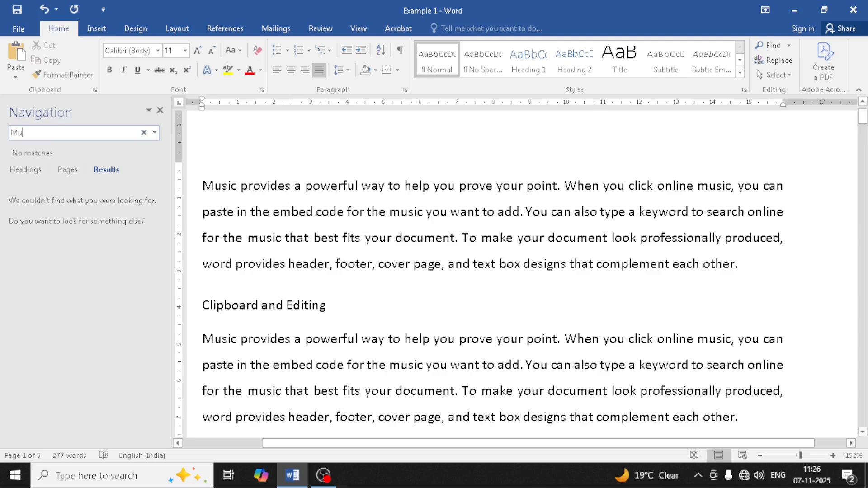
pyautogui.write('sic')
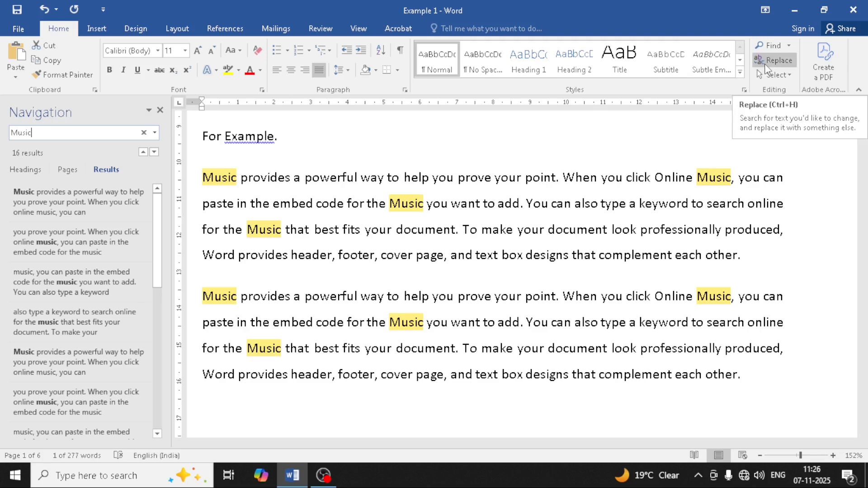
# Replace every occurrence of "Music" with "Video" throughout the document, and close the replace dialog and the Navigation pane
pyautogui.hotkey('ctrl', 'h')
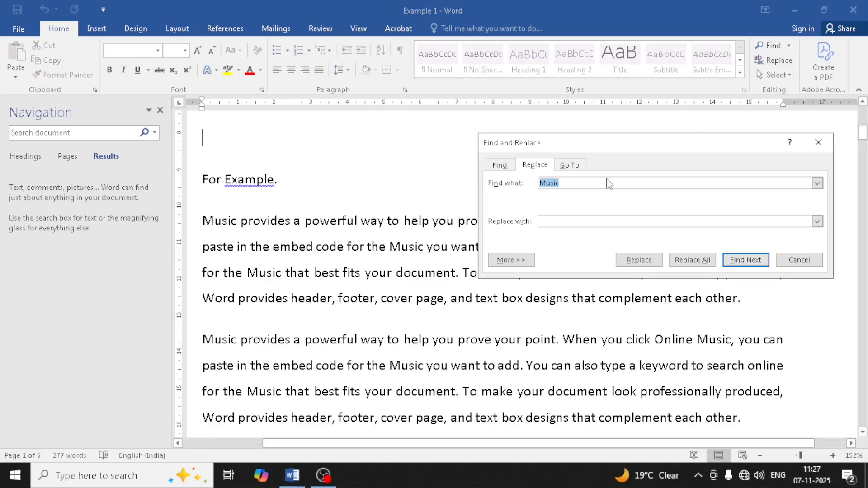
pyautogui.click(561, 183)
pyautogui.doubleClick(558, 183)
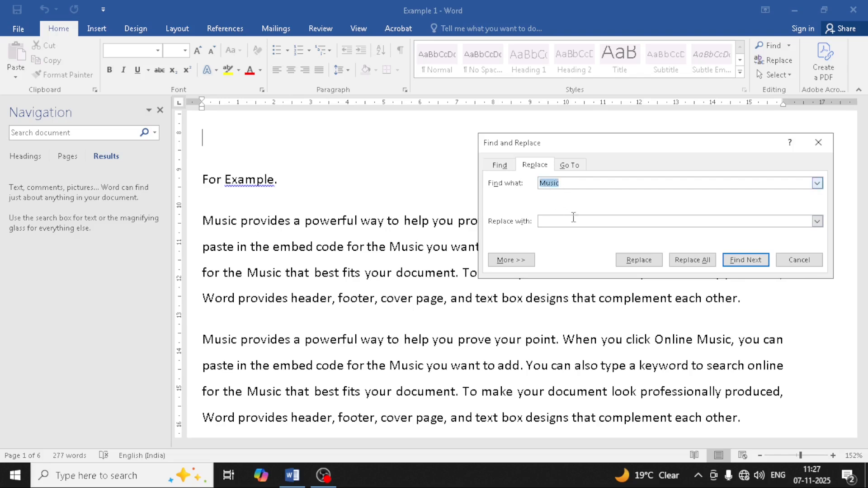
pyautogui.click(570, 221)
pyautogui.write('Video')
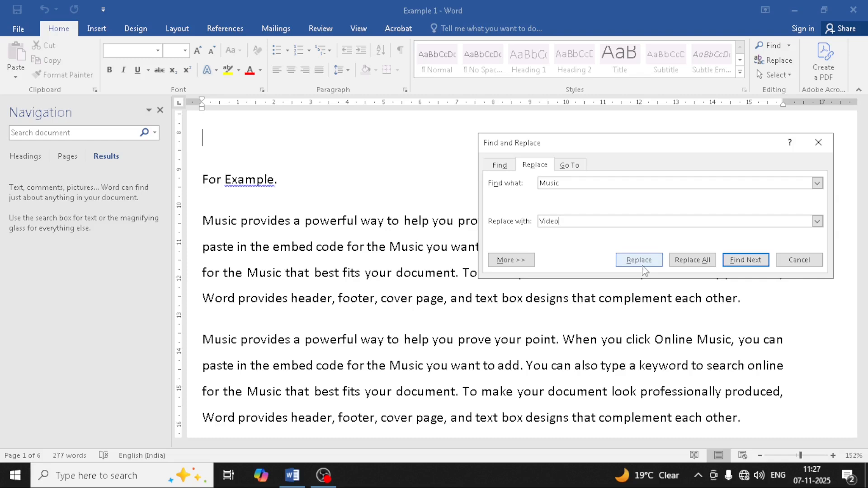
pyautogui.click(700, 264)
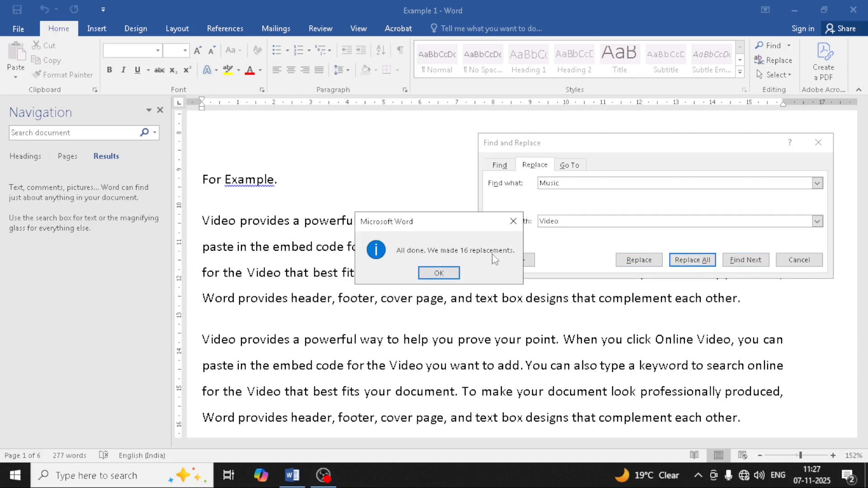
pyautogui.click(442, 273)
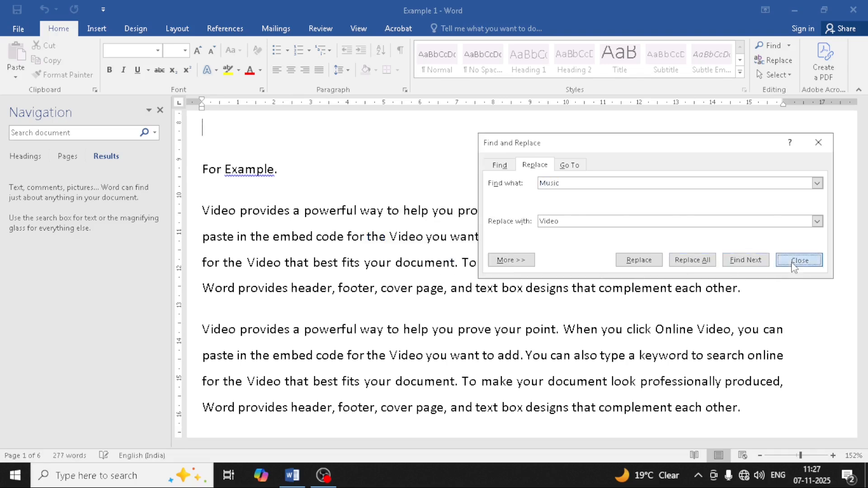
pyautogui.click(792, 262)
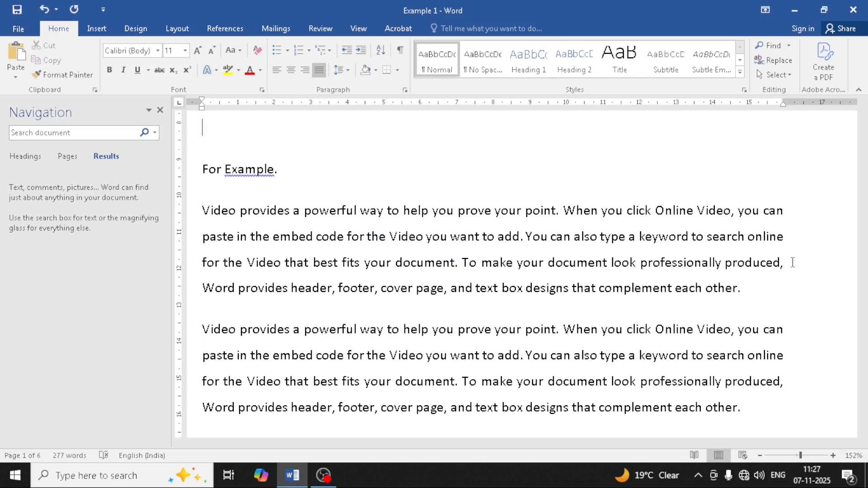
pyautogui.click(160, 111)
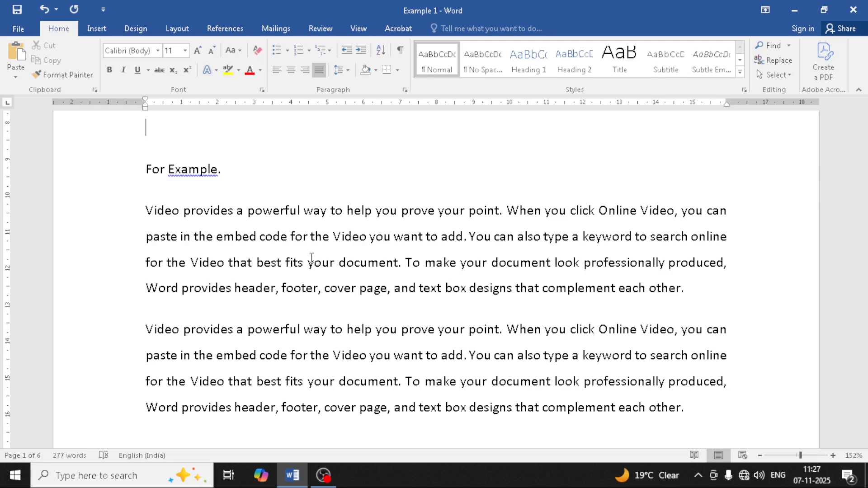
pyautogui.hotkey('ctrl', 'g')
pyautogui.hotkey('ctrl', 'g')
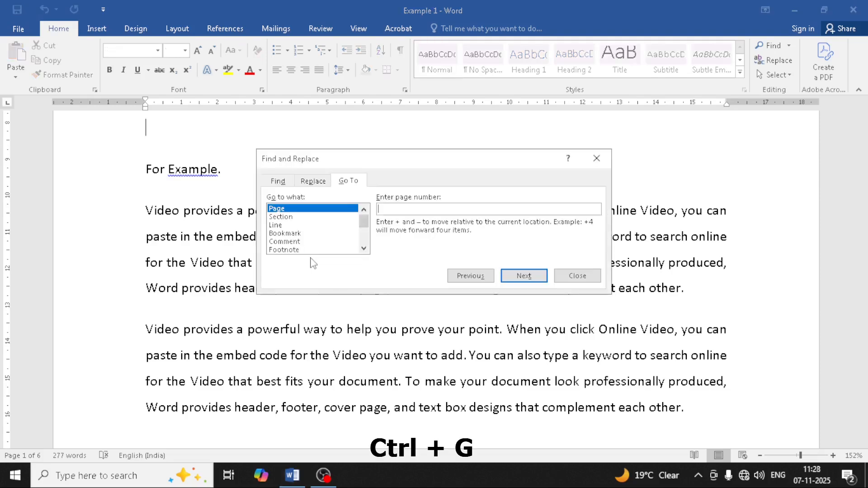
pyautogui.click(272, 182)
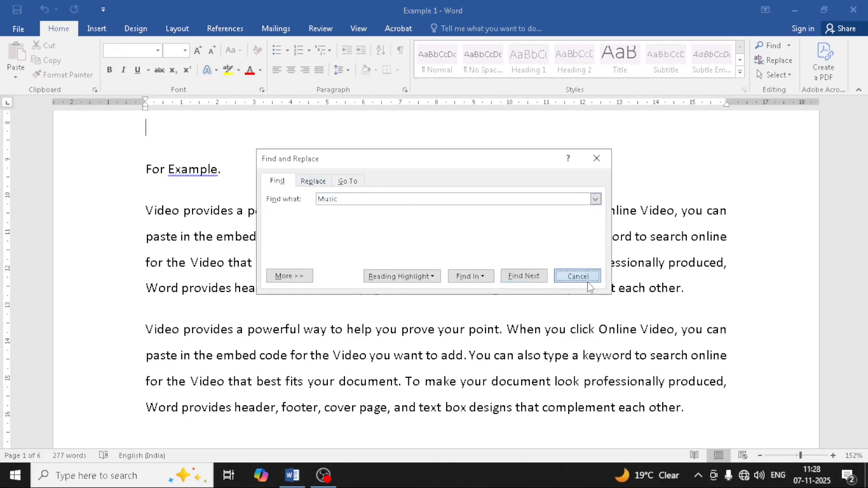
pyautogui.click(577, 275)
# Go to page 6 of the document with the Go To command and close the dialog
pyautogui.click(779, 61)
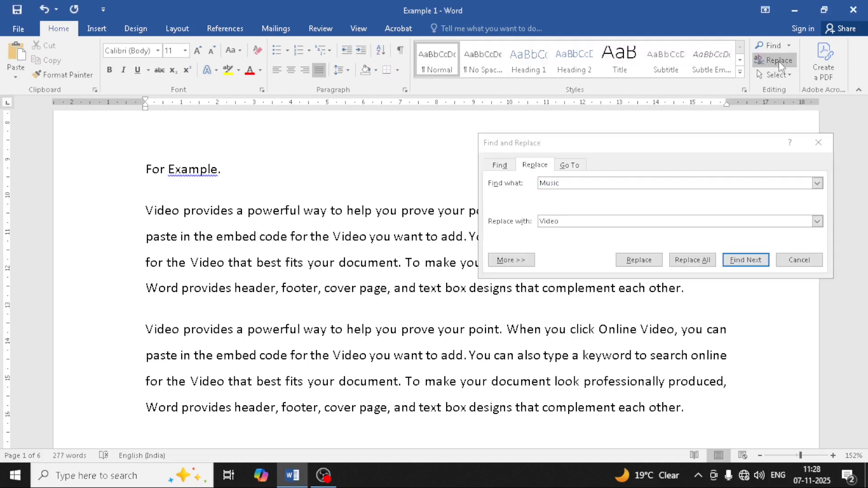
pyautogui.click(570, 165)
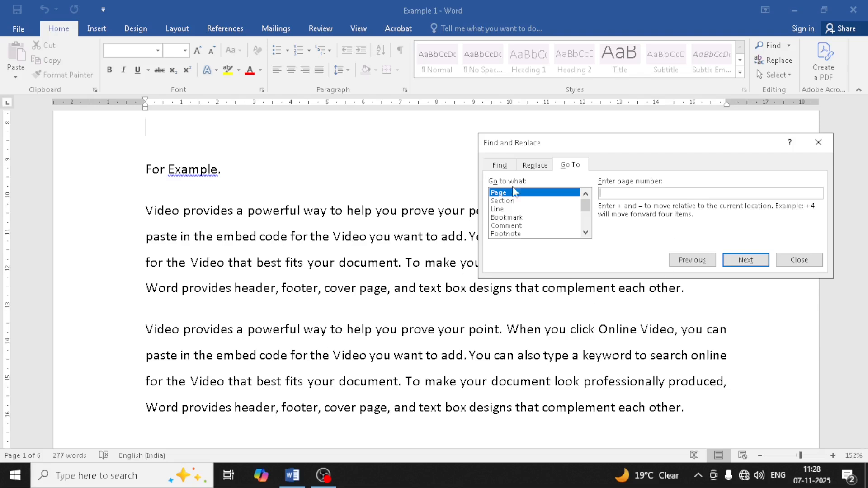
pyautogui.click(498, 210)
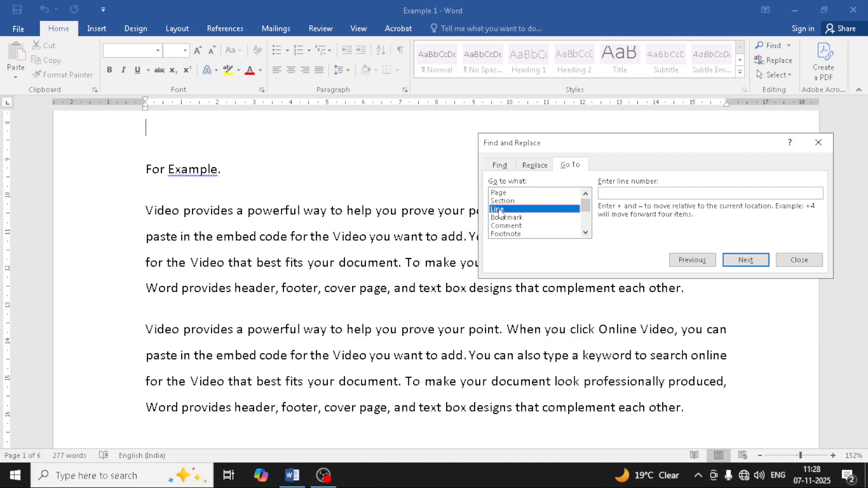
pyautogui.click(504, 193)
pyautogui.click(617, 193)
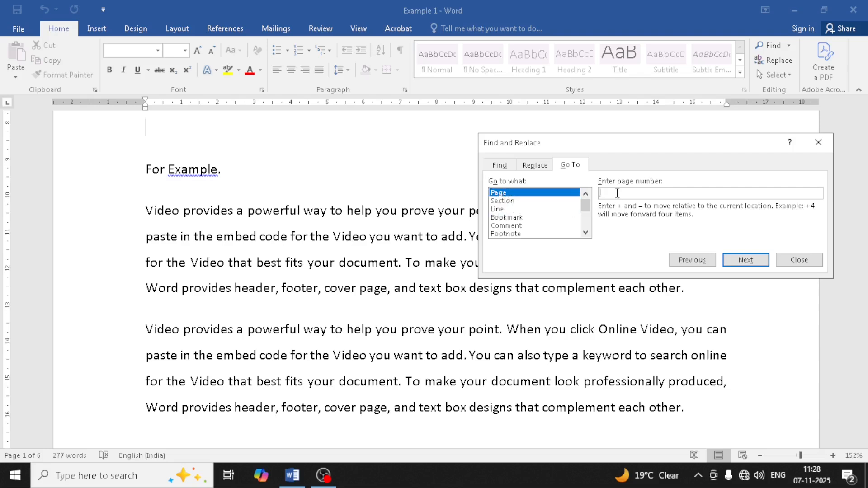
pyautogui.write('6')
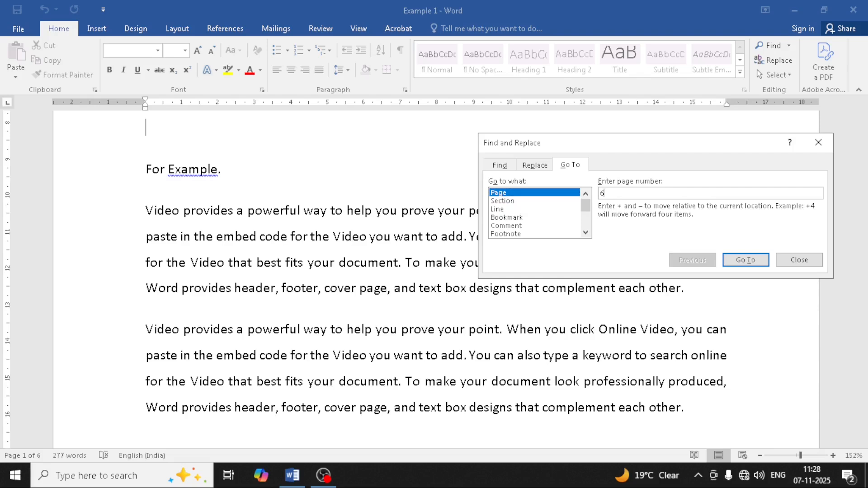
pyautogui.click(745, 260)
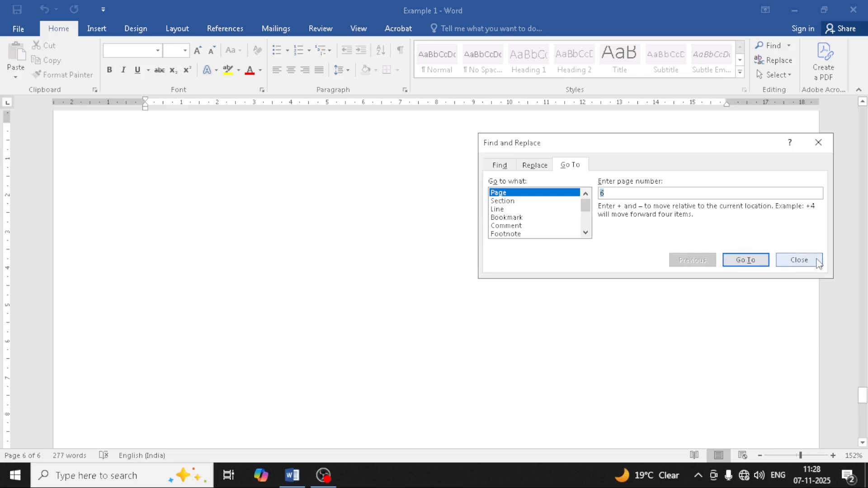
pyautogui.click(796, 259)
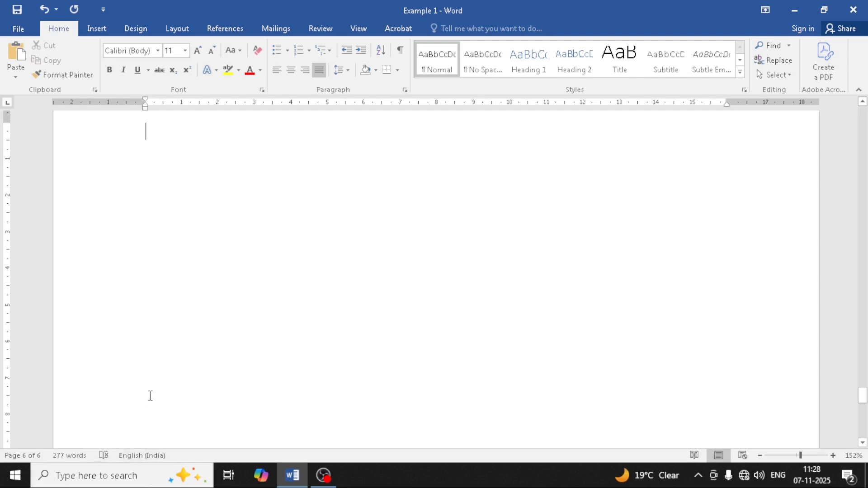
# Go to page 1 of the document with the Go To command and close the dialog
pyautogui.scroll(2, 151, 398)
pyautogui.scroll(3, 155, 403)
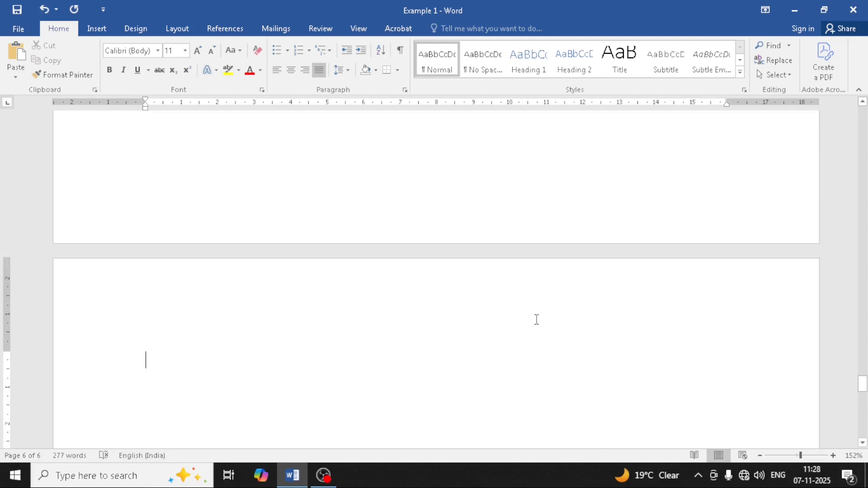
pyautogui.hotkey('ctrl', 'g')
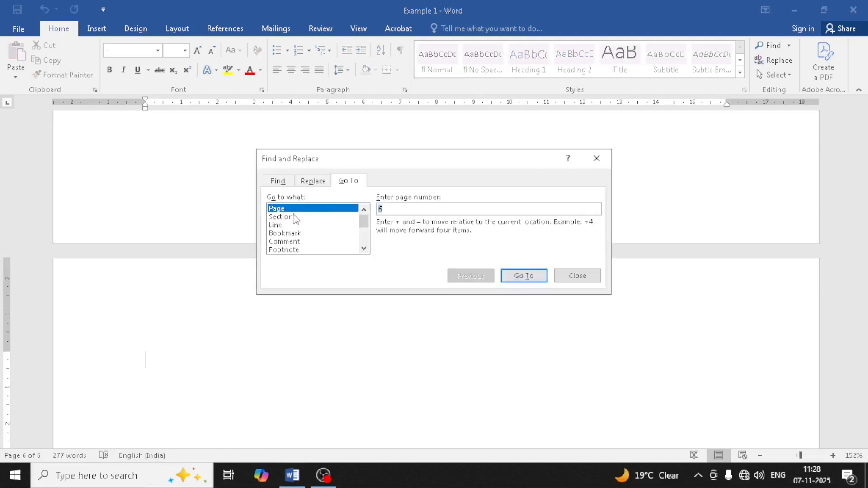
pyautogui.write('1')
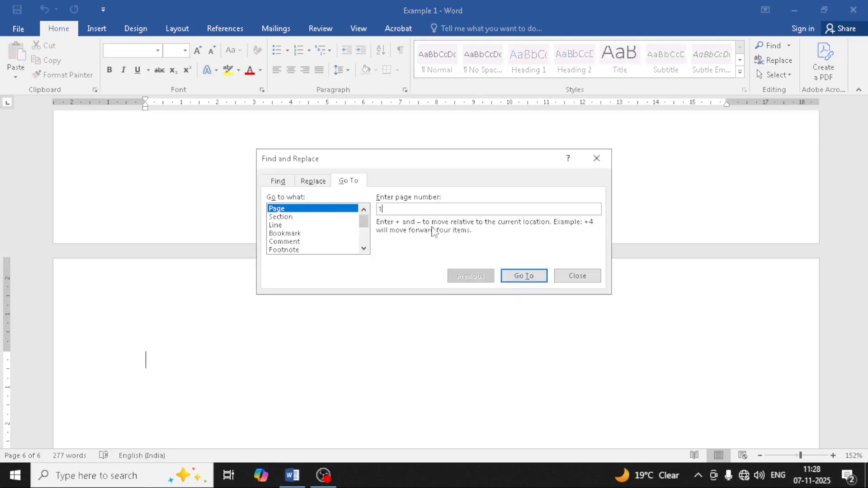
pyautogui.click(522, 277)
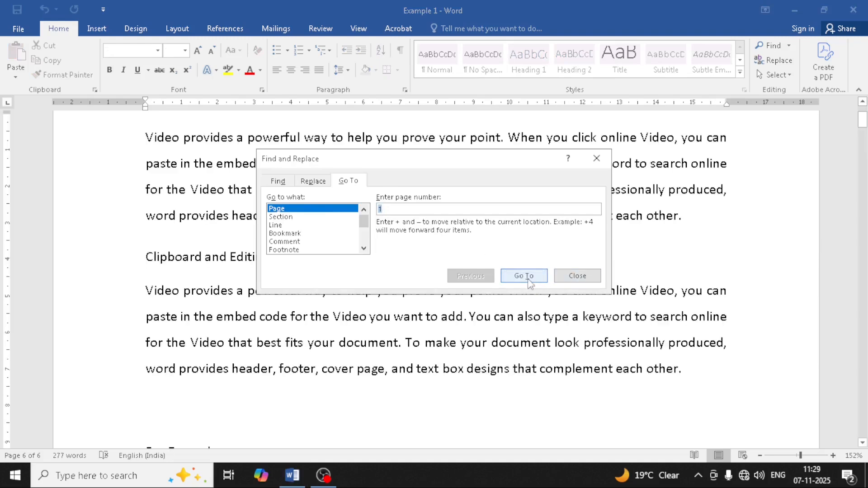
pyautogui.click(576, 276)
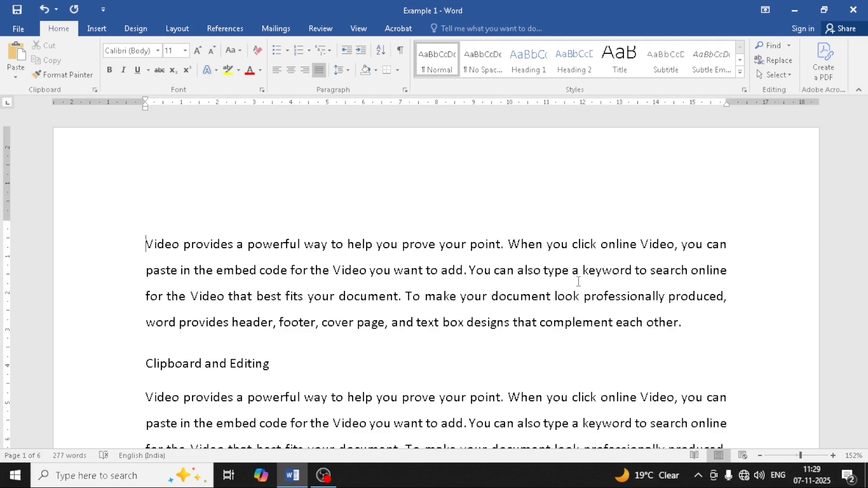
# Cut the whole first paragraph above the "Clipboard and Editing" heading and undo the cut
pyautogui.click(131, 250)
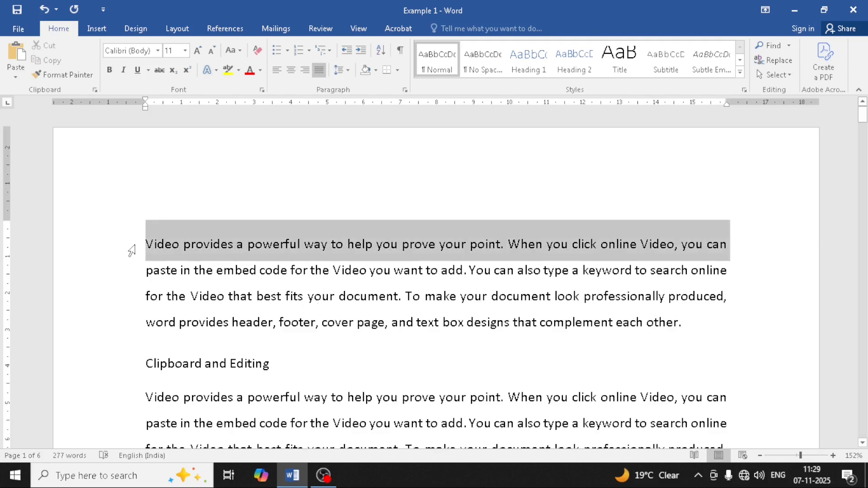
pyautogui.moveTo(131, 250); pyautogui.dragTo(147, 327)
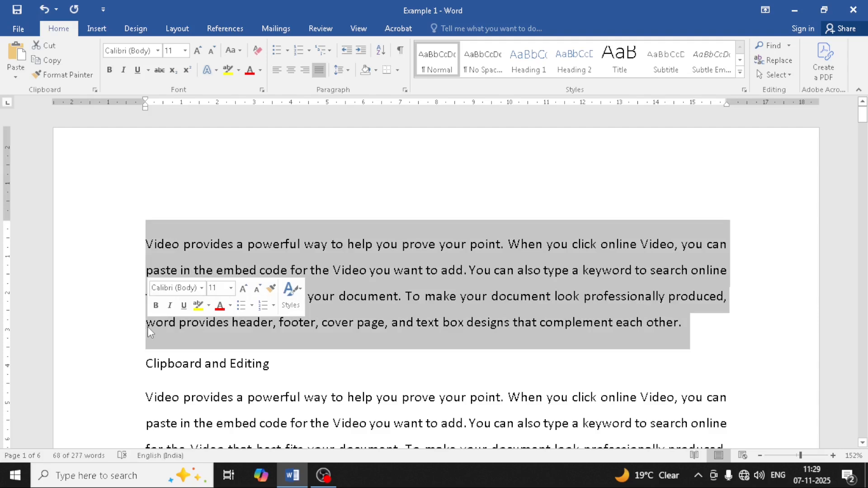
pyautogui.hotkey('ctrl', 'x')
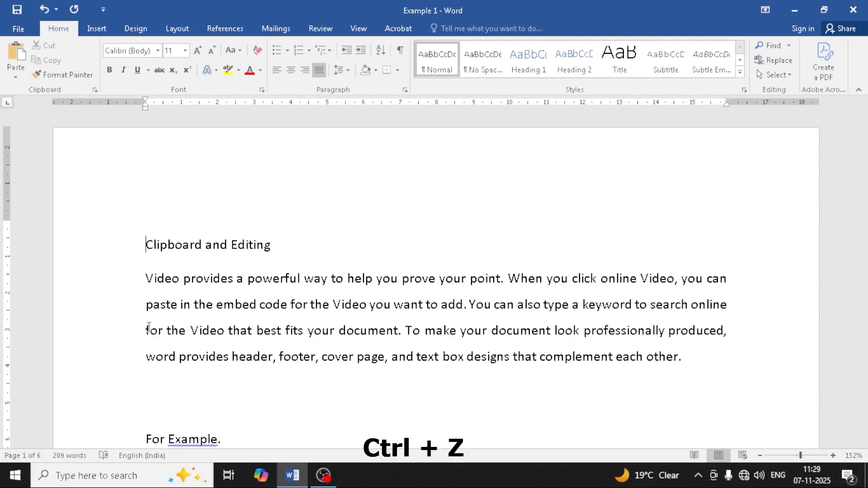
pyautogui.hotkey('ctrl', 'z')
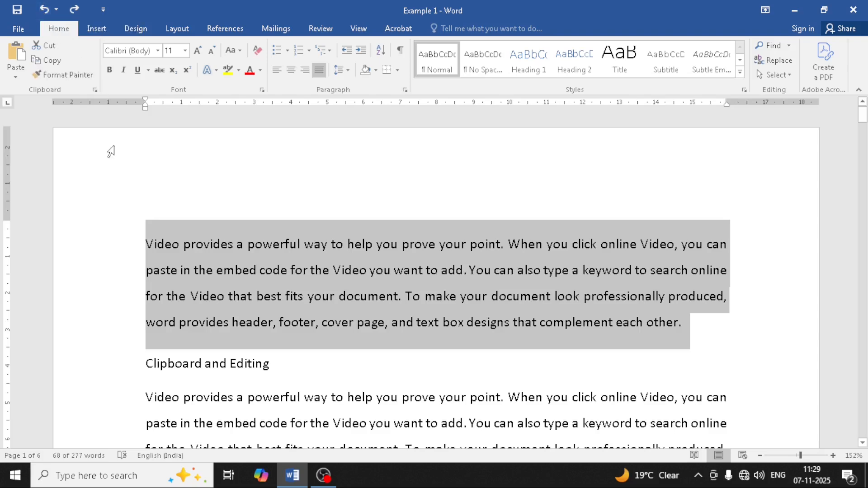
# Redo the cut of the first paragraph, and delete the first letter of the "Clipboard and Editing" heading and undo that deletion
pyautogui.hotkey('ctrl', 'y')
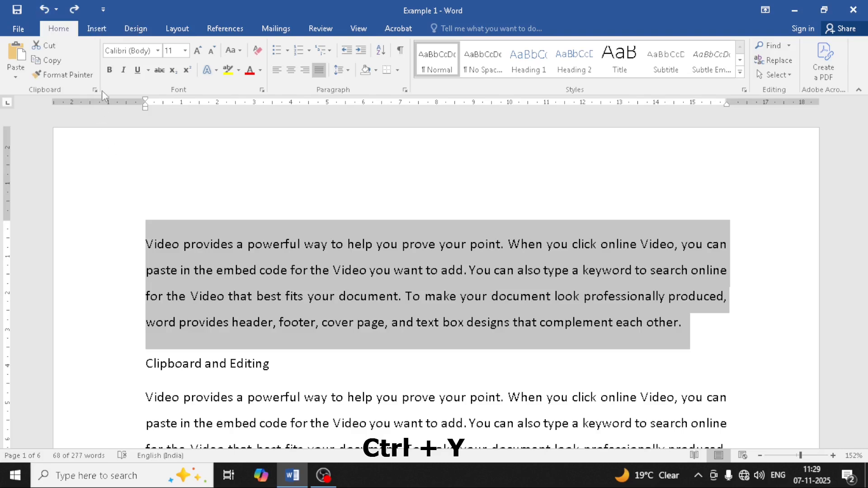
pyautogui.click(68, 9)
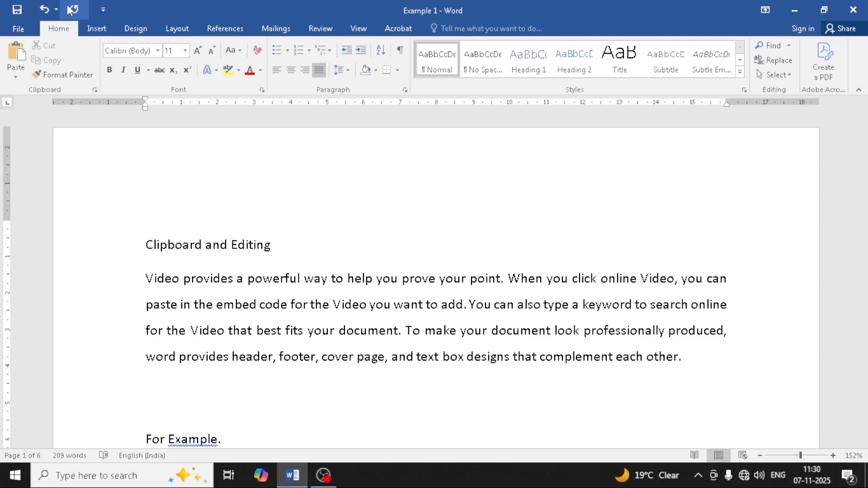
pyautogui.press('Delete')
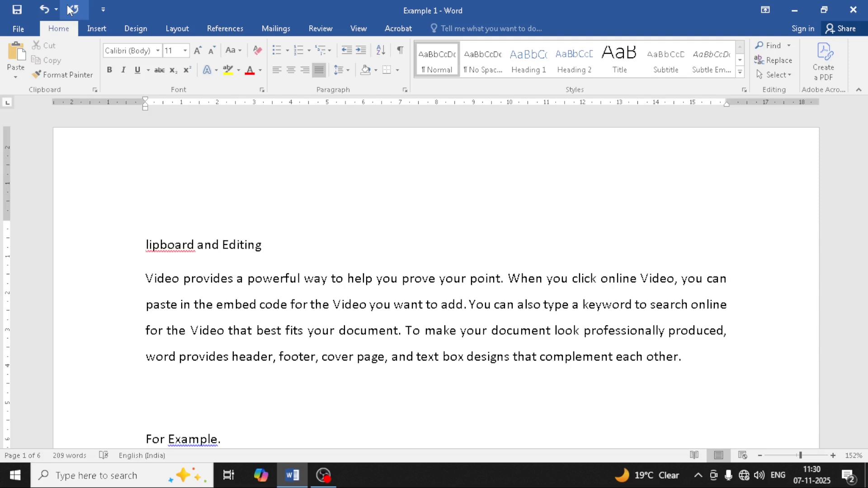
pyautogui.hotkey('ctrl', 'z')
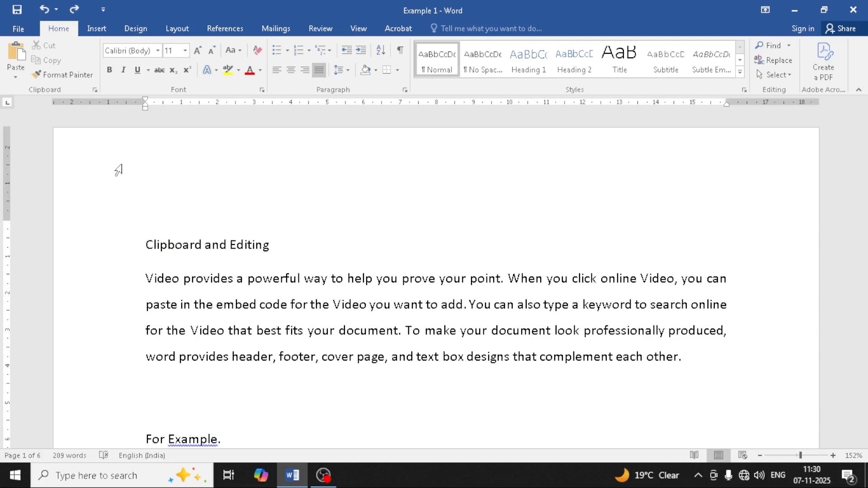